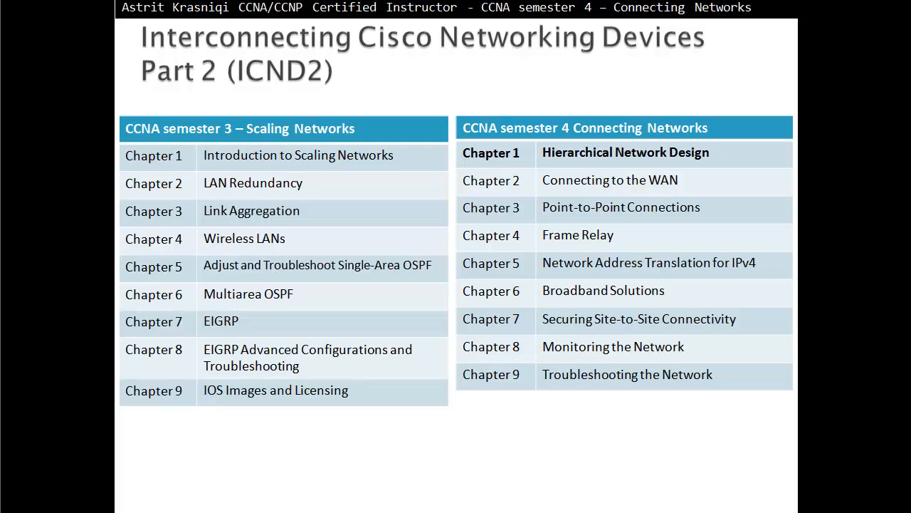
- Advance the slideshow from the chapter overview to the Network Requirements slide
key(Right)
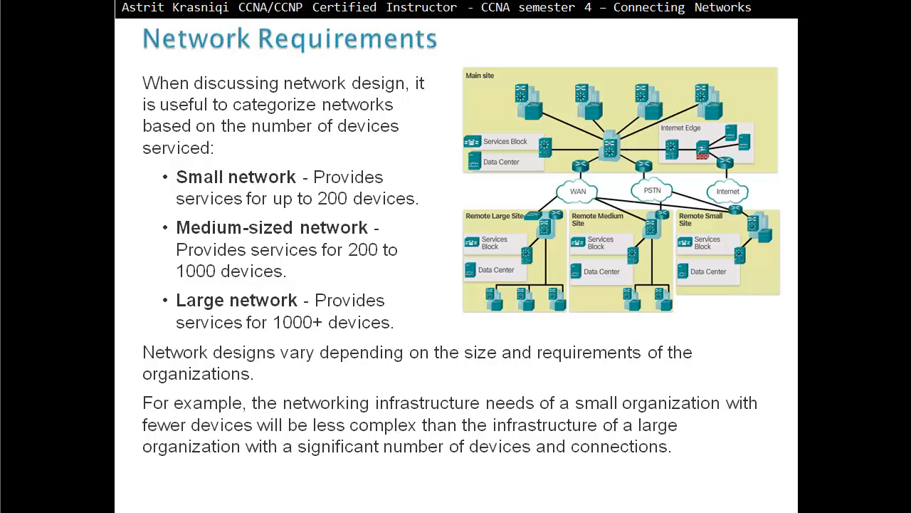
- Advance past Network Requirements to the Network Hierarchy slide on access, distribution and core layers
key(Right)
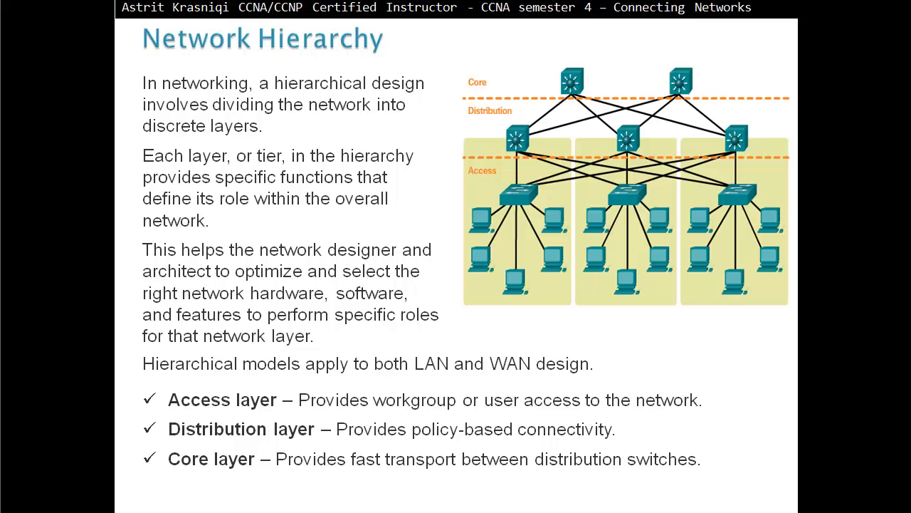
- Advance from Network Hierarchy to The Access Layer slide with its layered diagram
key(Right)
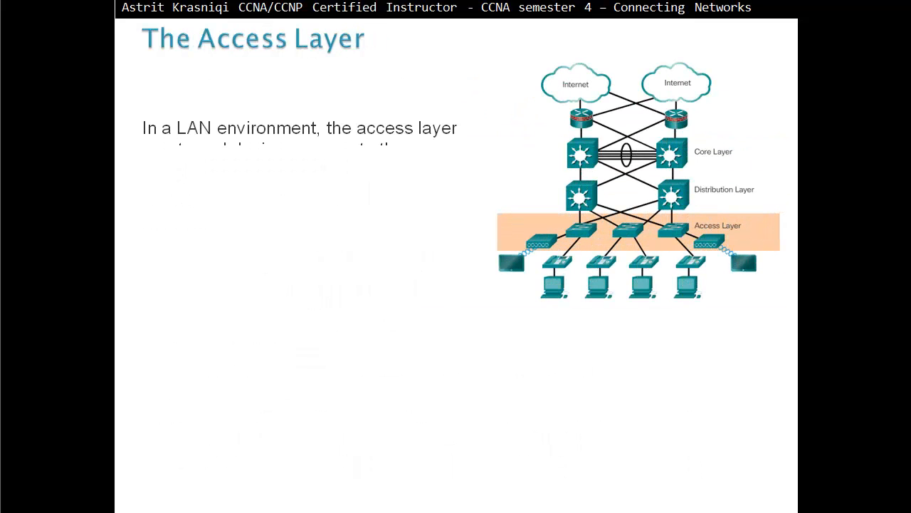